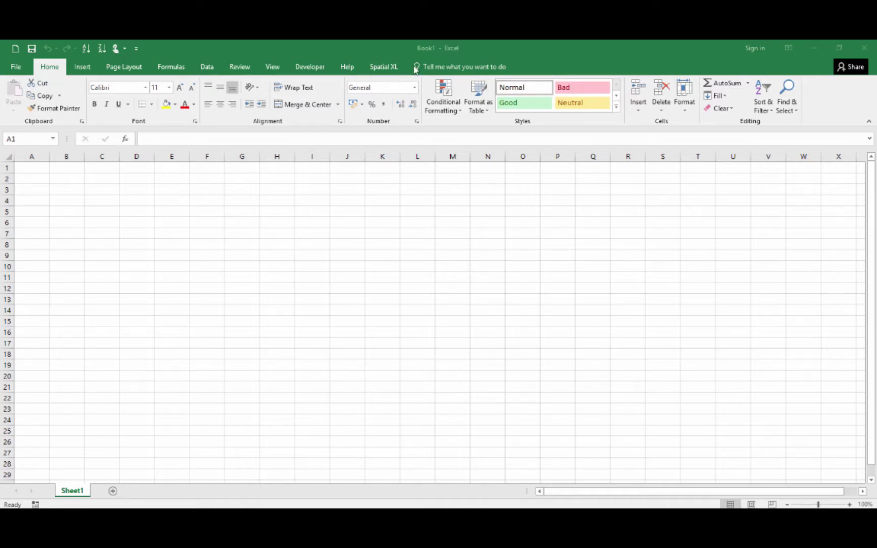
# Open the SpatialXL ribbon tab to show its version 7.5.0.1 tools above blank Book1
pyautogui.click(382, 71)
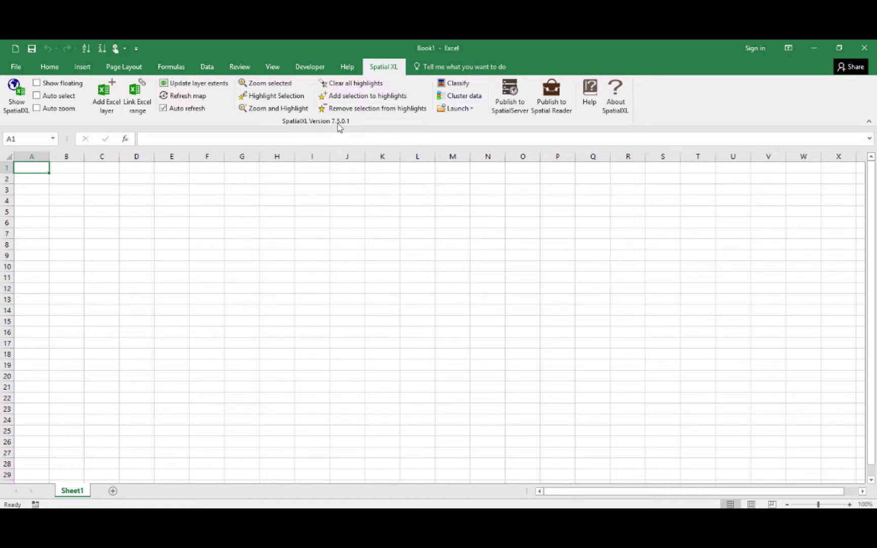
# Load the Plus Briefcase .lic file as the SpatialXL licence, valid until 31/10/2018
pyautogui.click(616, 94)
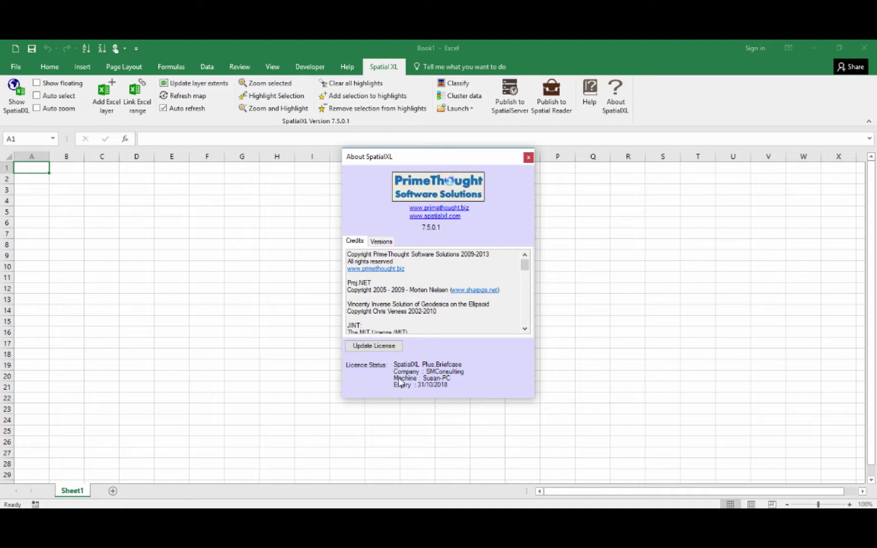
pyautogui.click(382, 349)
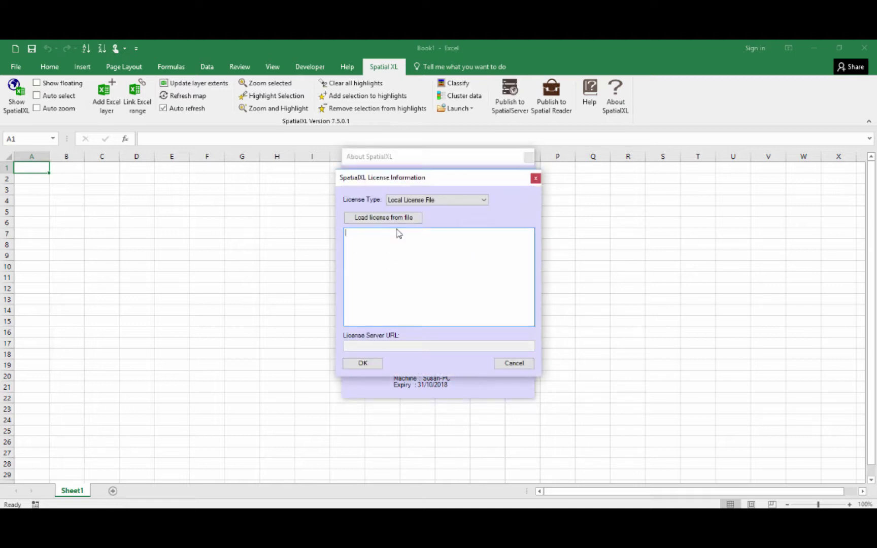
pyautogui.click(391, 219)
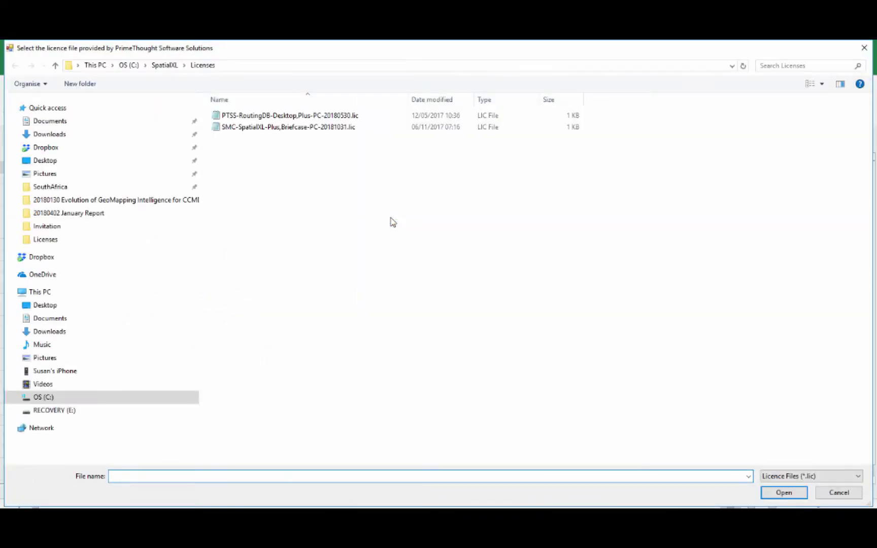
pyautogui.click(353, 127)
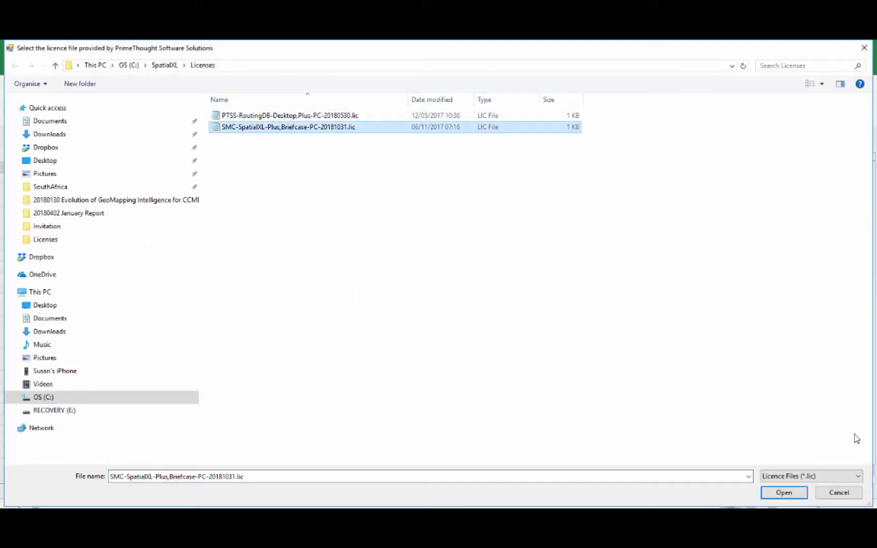
pyautogui.click(786, 493)
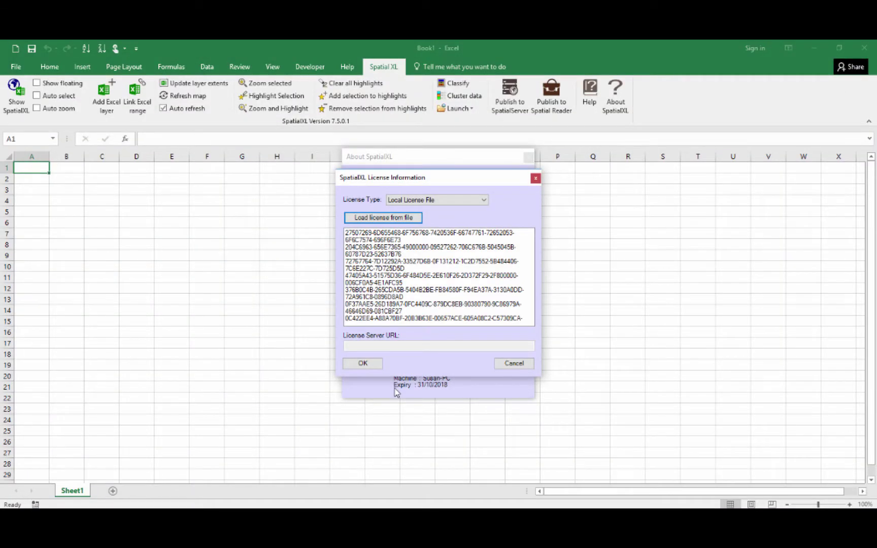
pyautogui.click(361, 363)
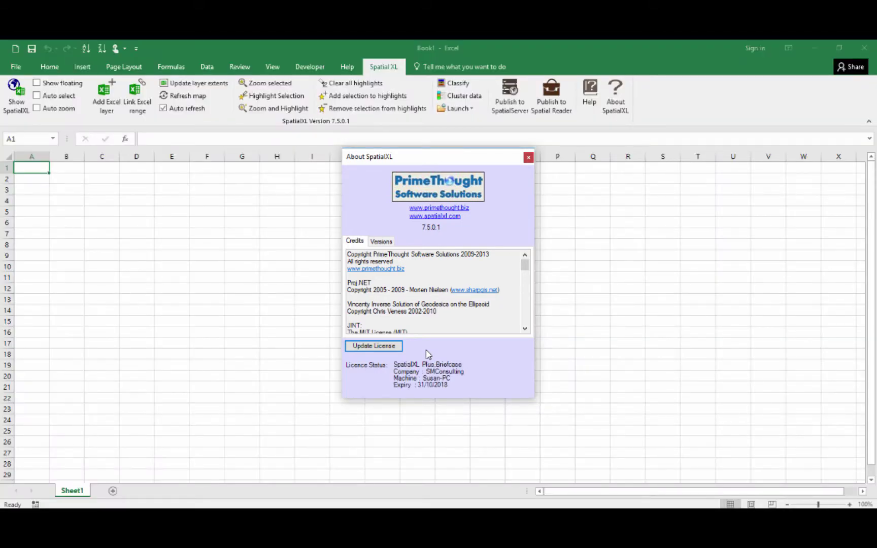
pyautogui.click(528, 158)
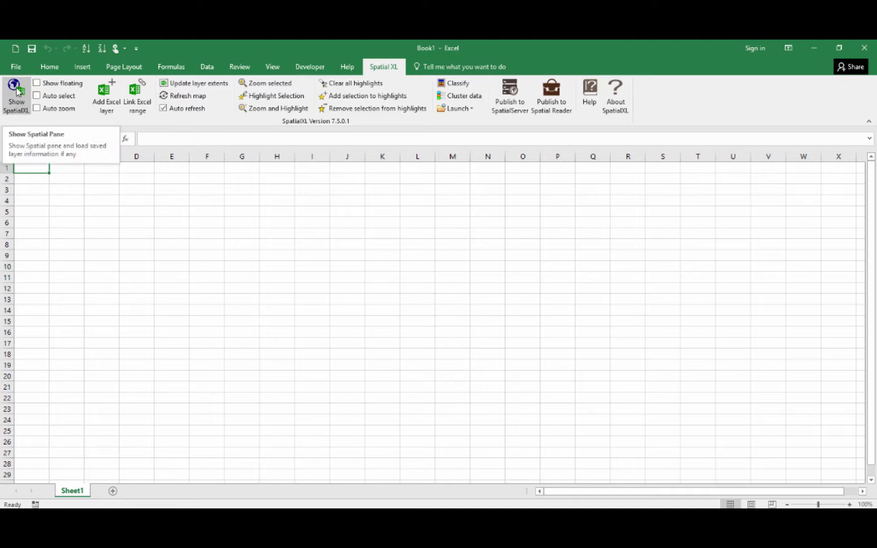
# Show the SpatialXL map pane and switch to the Sales & Logistics workbook's Customers sheet
pyautogui.click(16, 90)
pyautogui.click(14, 92)
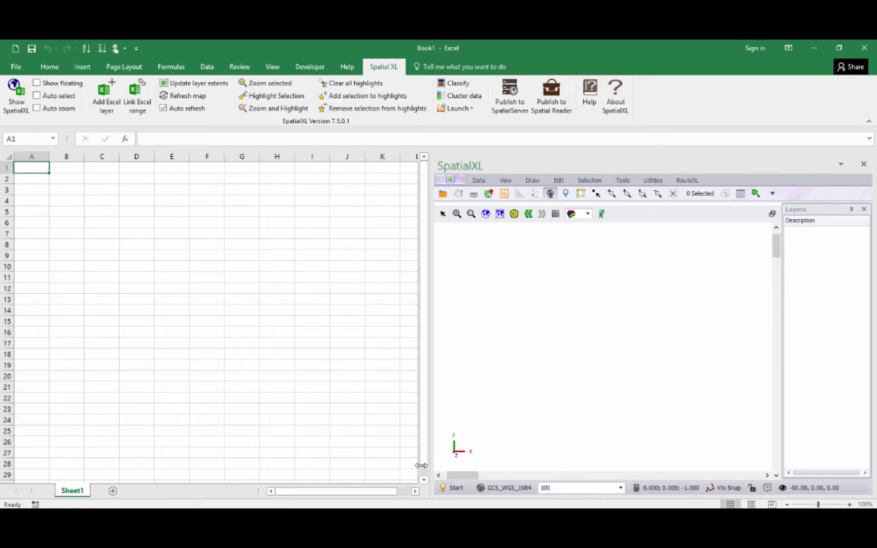
pyautogui.click(422, 493)
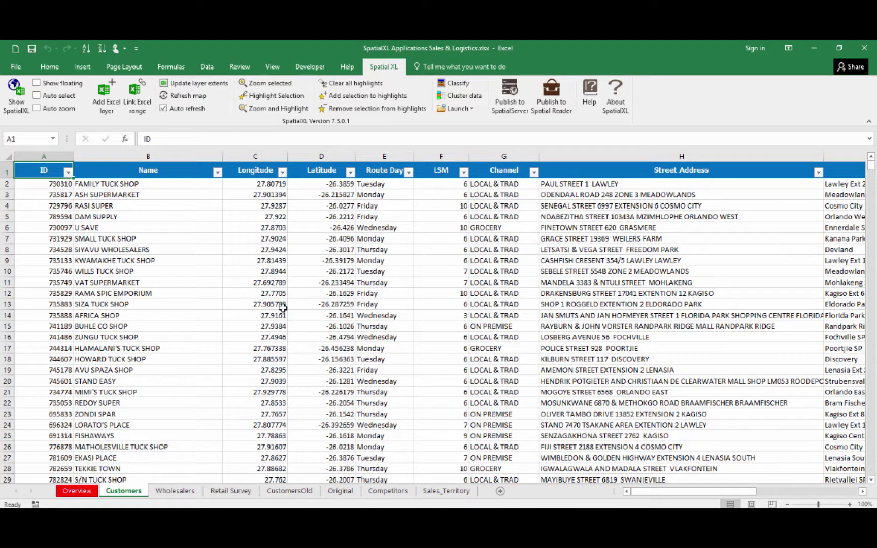
# Open the map pane and toggle the Distributors, Customers and SA Census Sub Places layers off and on
pyautogui.click(16, 96)
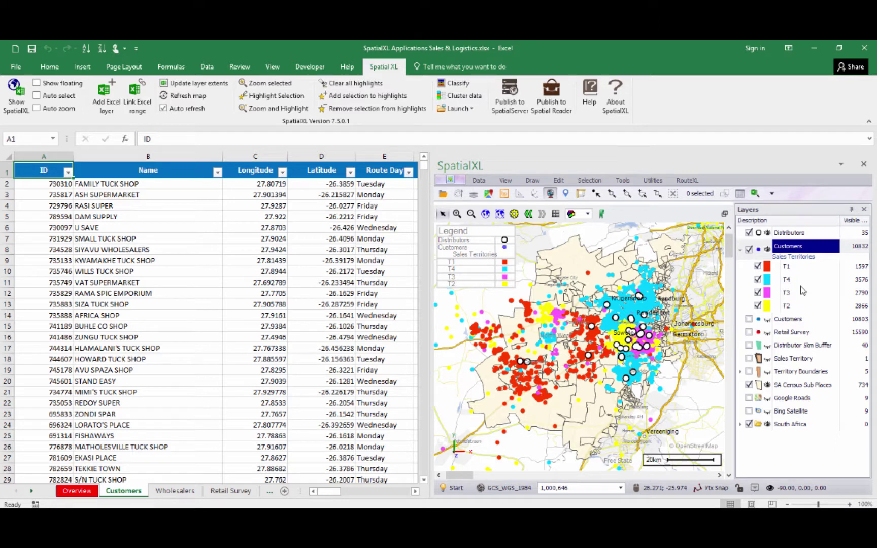
pyautogui.doubleClick(799, 252)
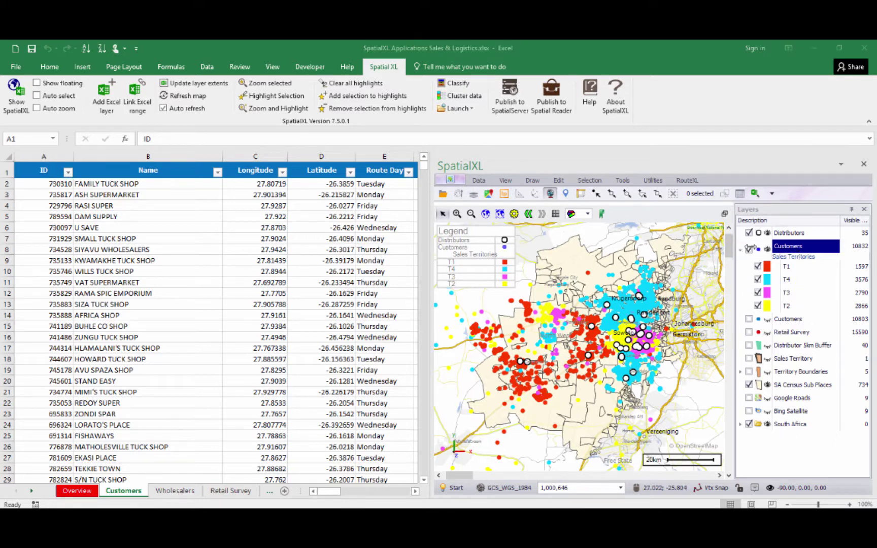
pyautogui.click(748, 233)
pyautogui.click(748, 249)
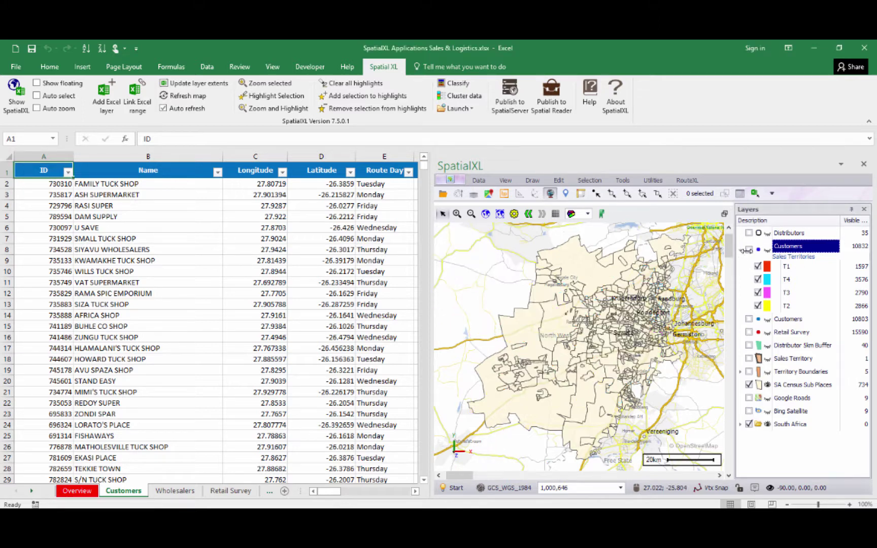
pyautogui.click(748, 384)
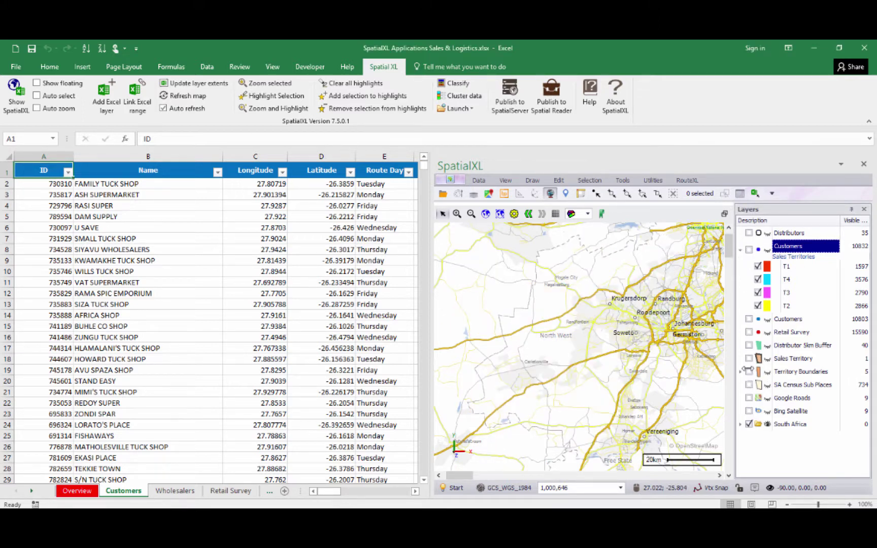
pyautogui.click(749, 385)
pyautogui.click(749, 248)
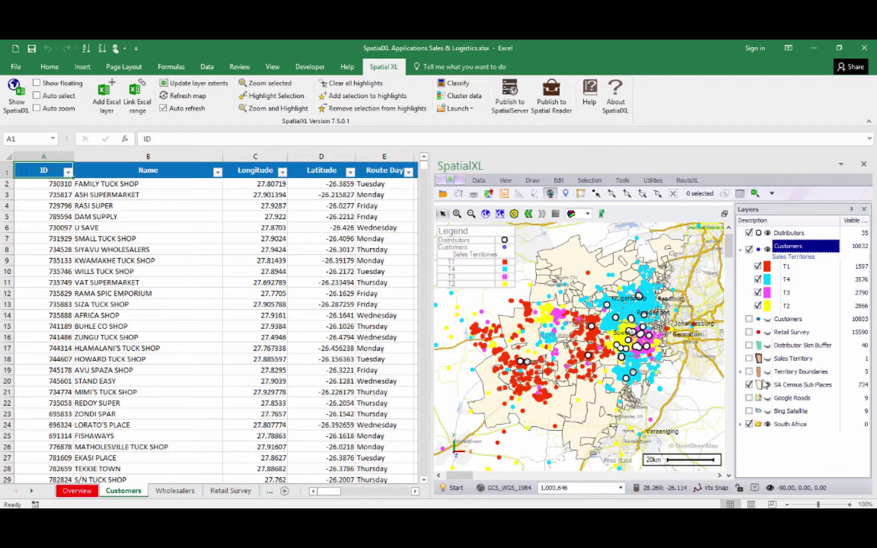
pyautogui.click(749, 372)
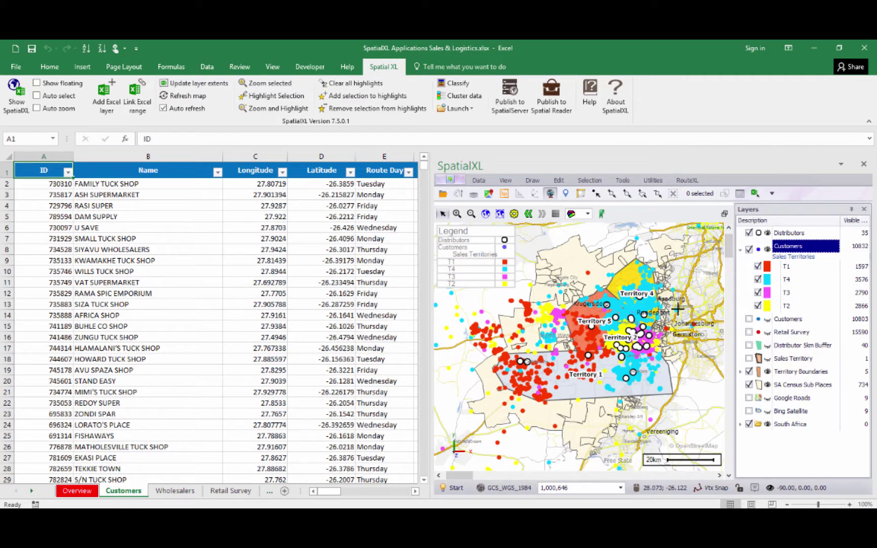
pyautogui.click(749, 372)
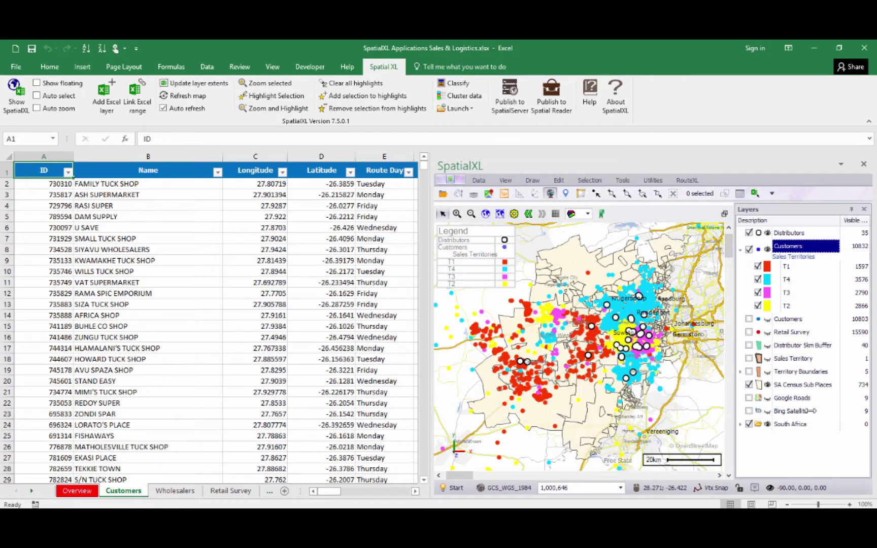
pyautogui.click(749, 397)
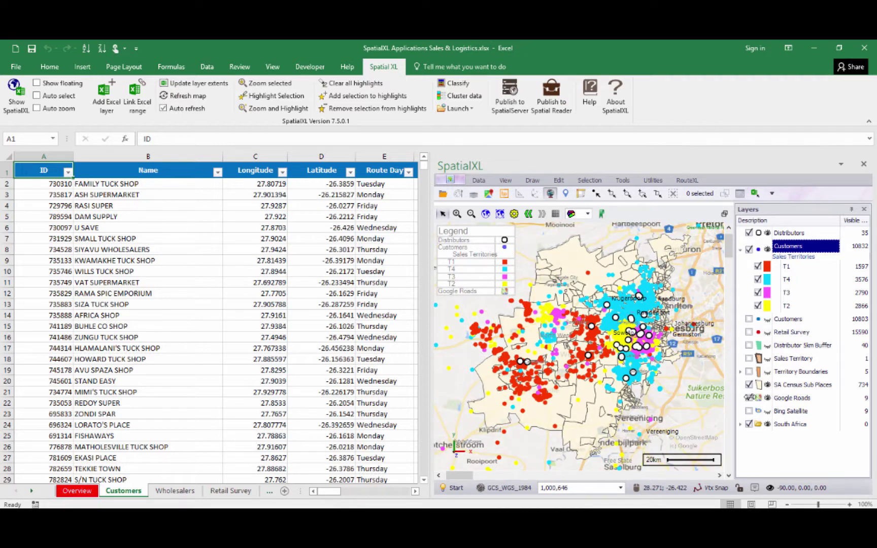
pyautogui.click(749, 398)
pyautogui.click(749, 411)
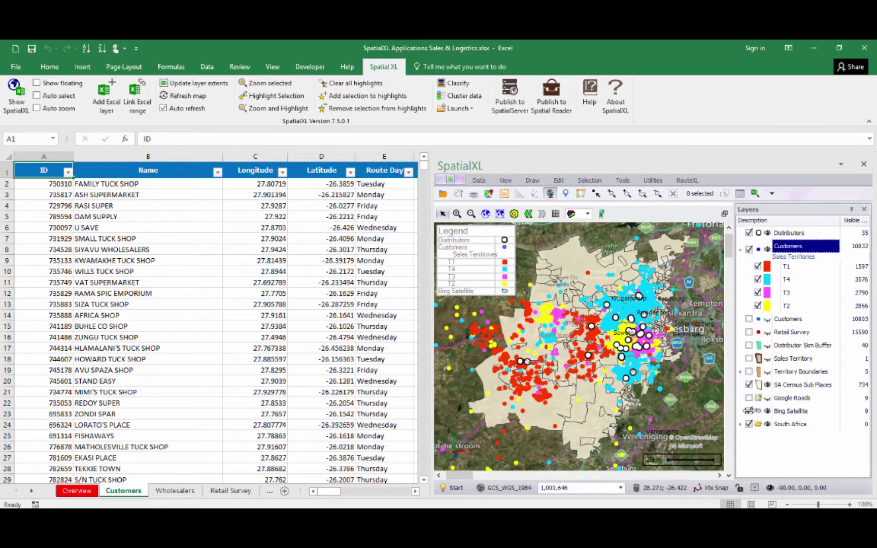
pyautogui.click(749, 411)
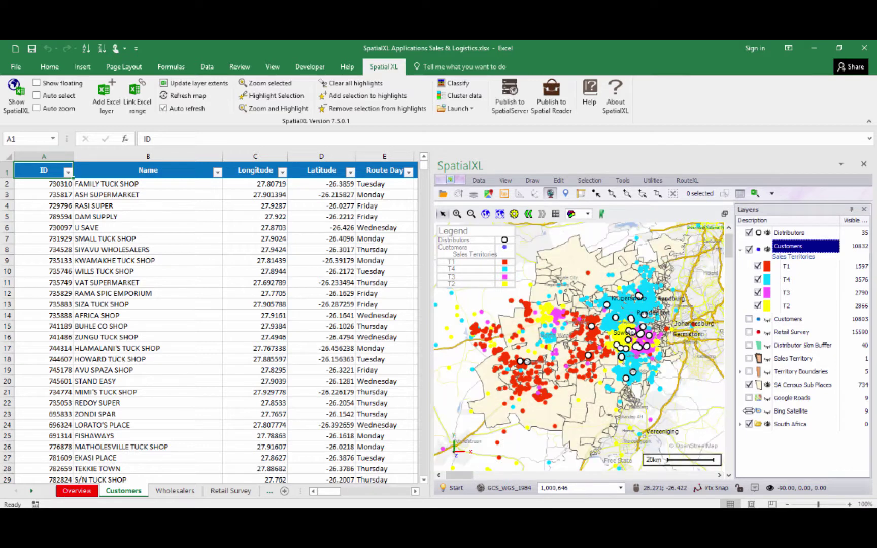
pyautogui.click(37, 85)
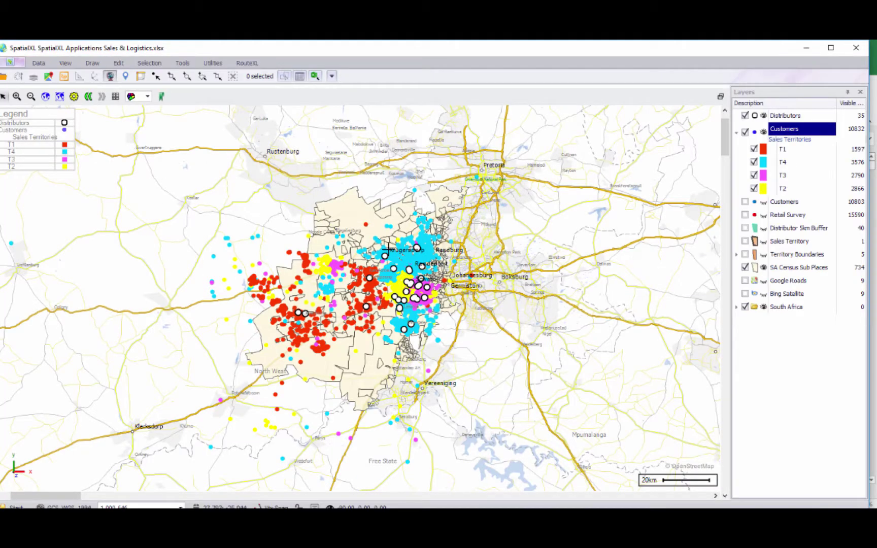
pyautogui.moveTo(385, 53)
pyautogui.mouseDown()
pyautogui.moveTo(493, 90)
pyautogui.moveTo(532, 89)
pyautogui.moveTo(421, 71)
pyautogui.moveTo(380, 53)
pyautogui.mouseUp()
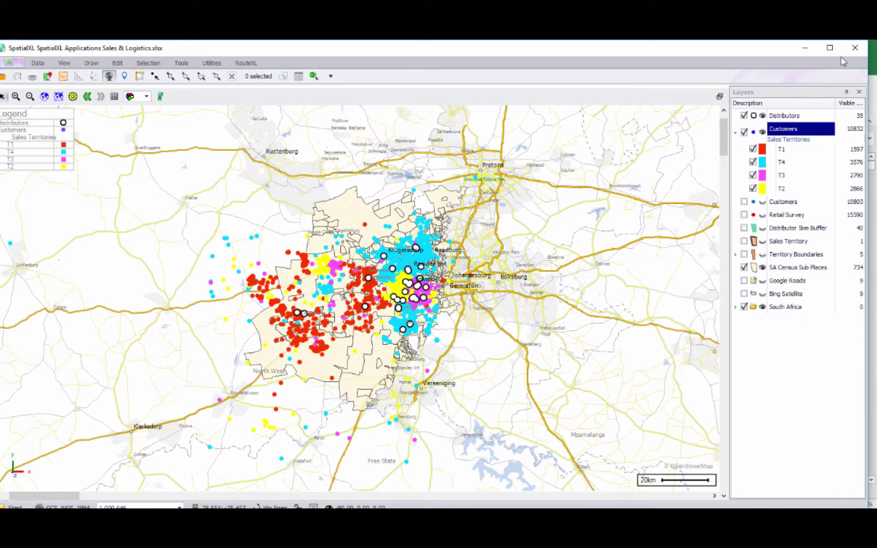
pyautogui.click(855, 49)
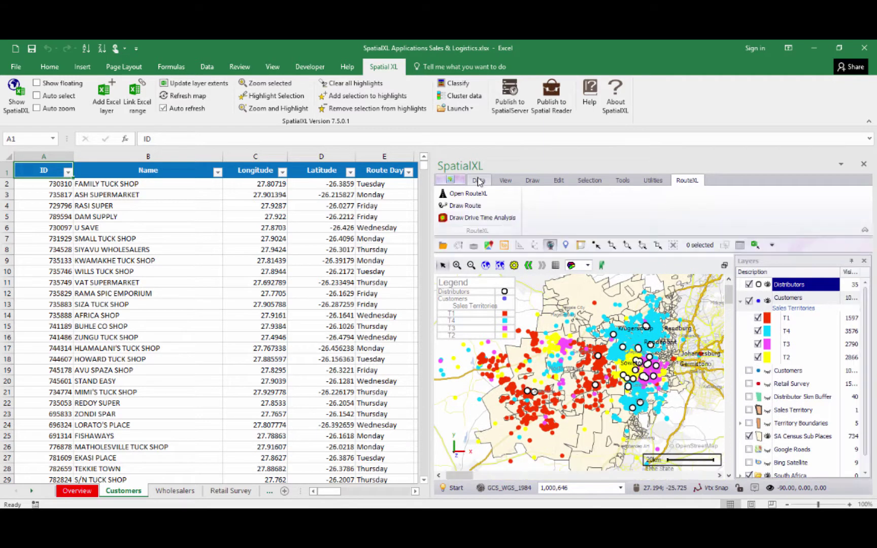
# Browse the map ribbon's tabs, from view and layout options through routing and drive time tools
pyautogui.click(505, 180)
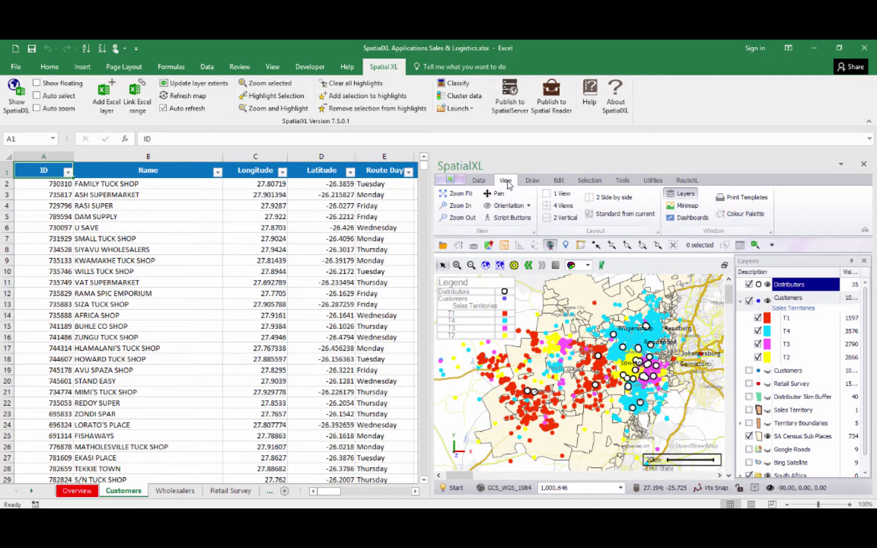
pyautogui.click(532, 182)
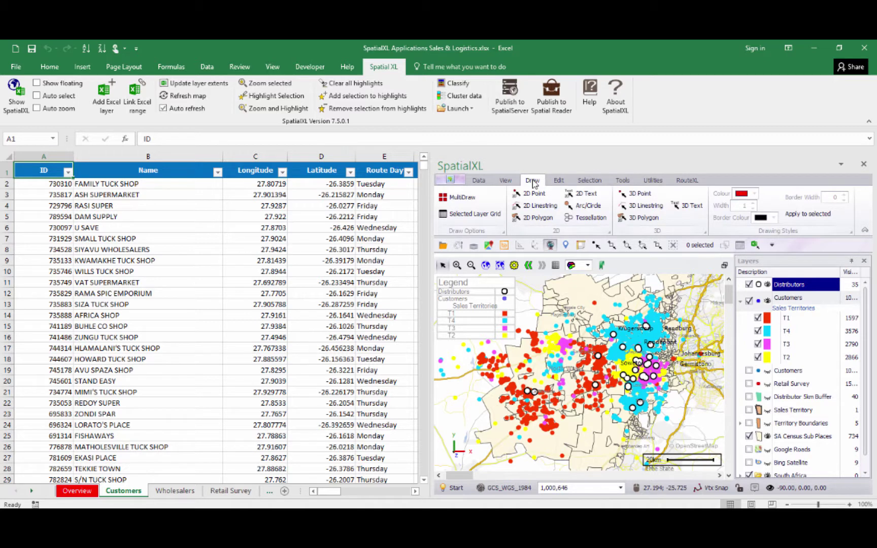
pyautogui.click(559, 181)
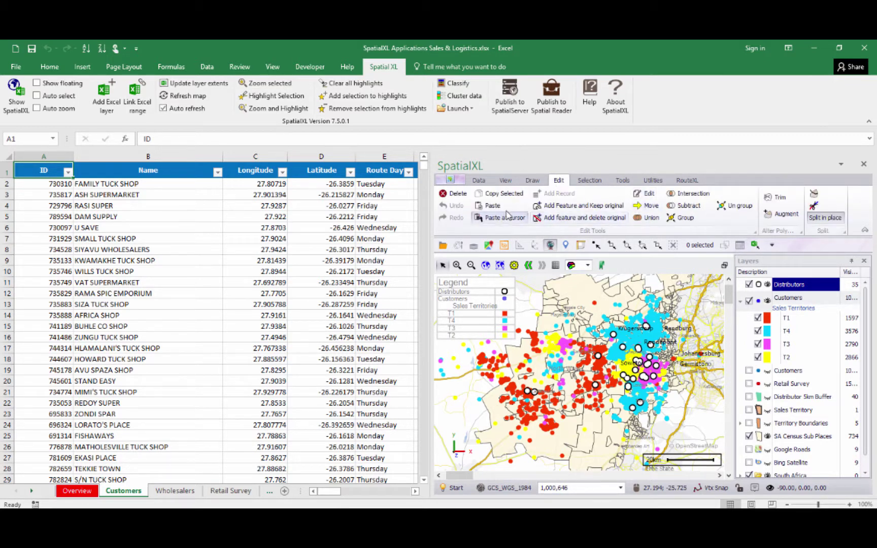
pyautogui.click(591, 182)
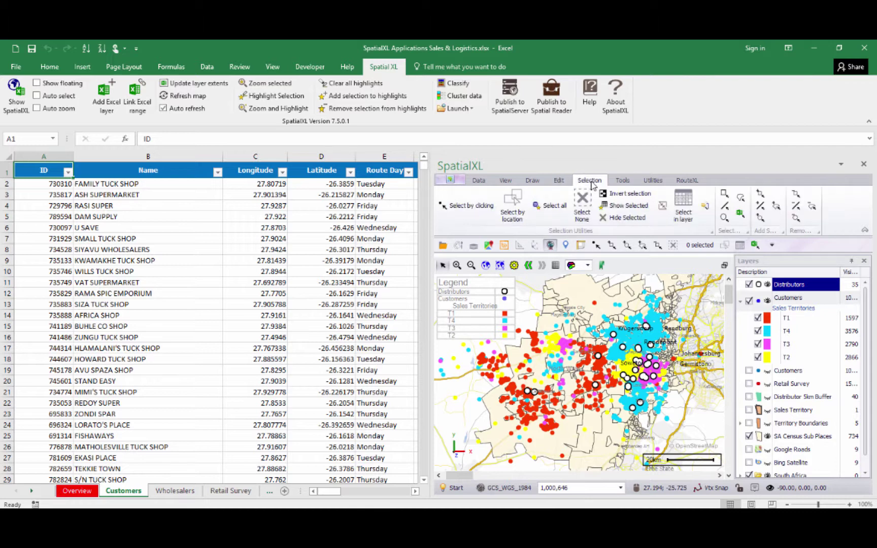
pyautogui.click(622, 181)
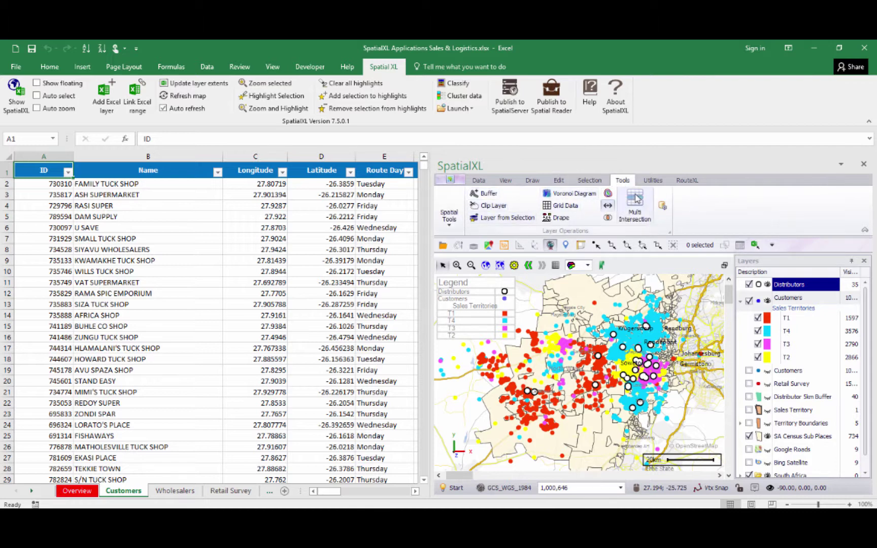
pyautogui.click(652, 181)
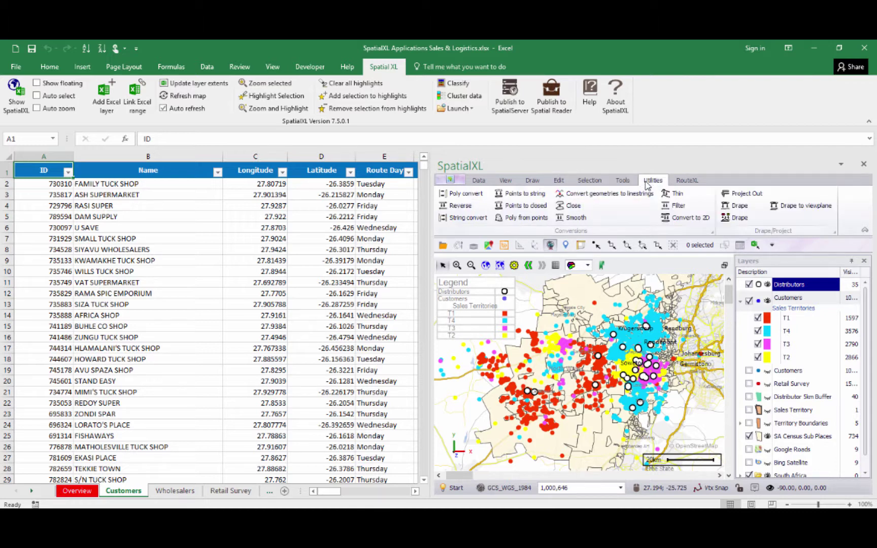
pyautogui.click(686, 182)
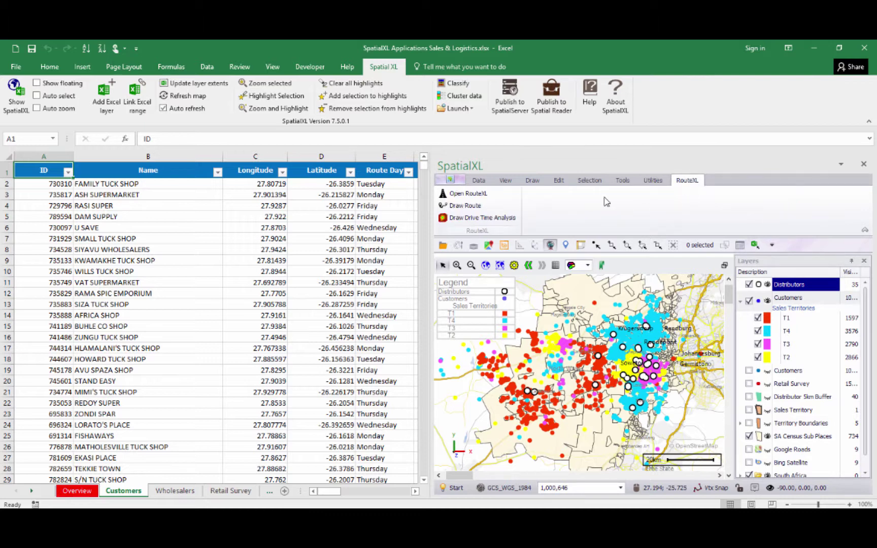
# Minimize the map ribbon to its tab names and switch to the feature select tool
pyautogui.doubleClick(690, 186)
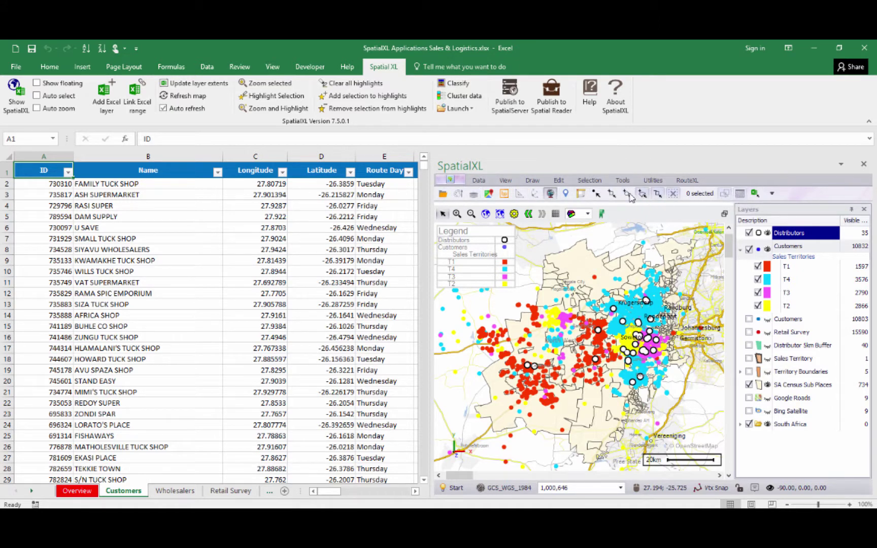
pyautogui.click(611, 193)
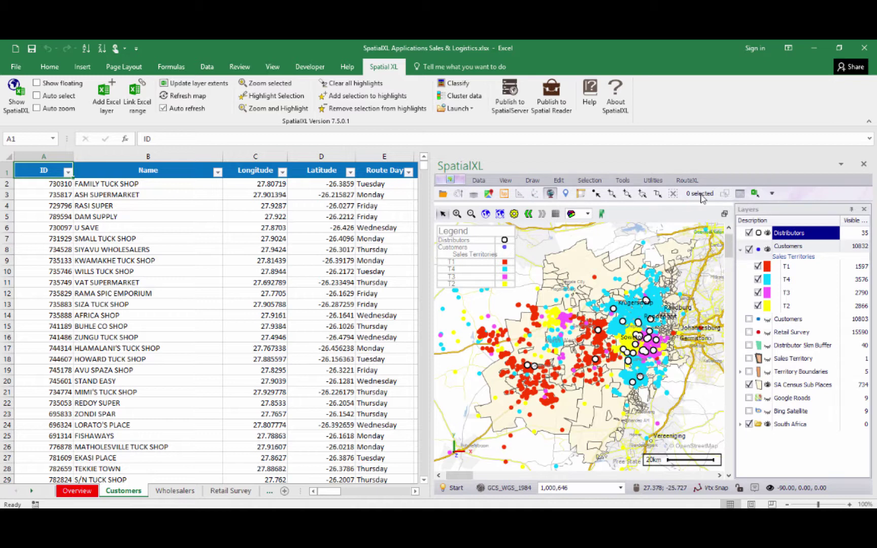
pyautogui.rightClick(702, 196)
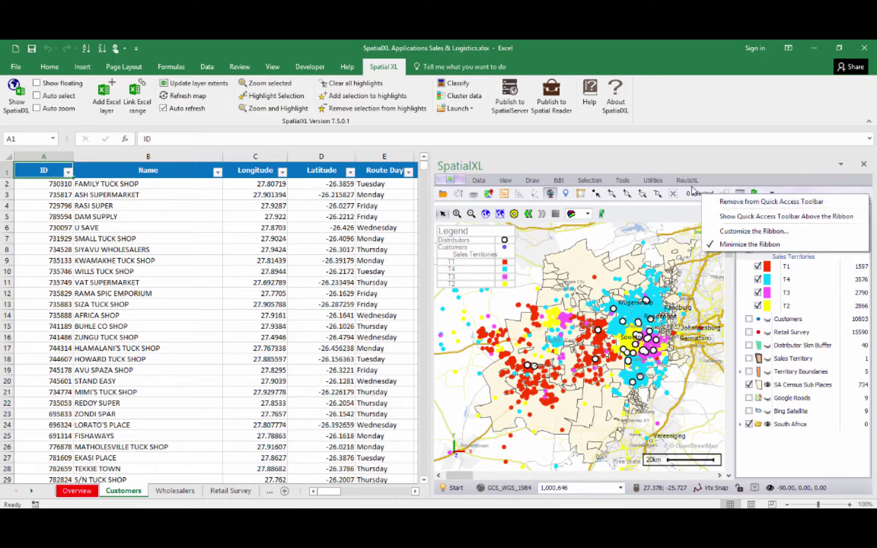
pyautogui.press('Escape')
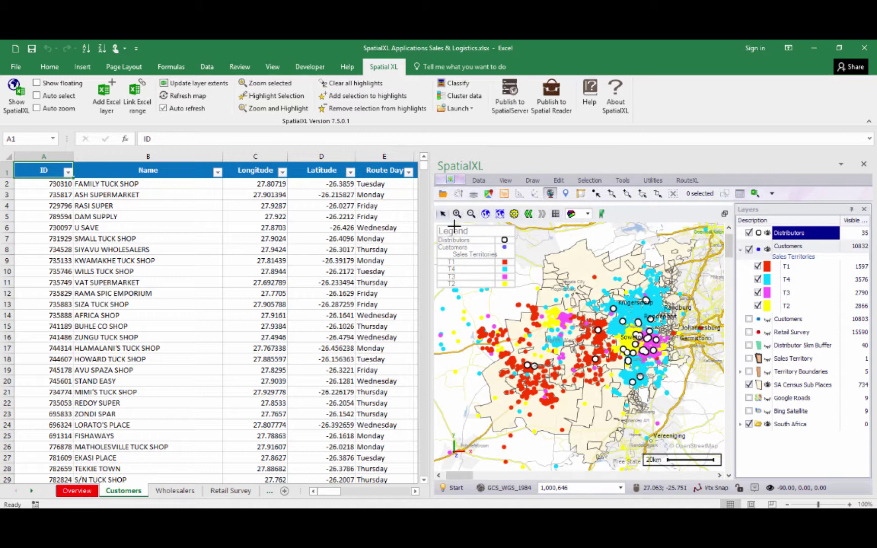
pyautogui.scroll(1, 564, 319)
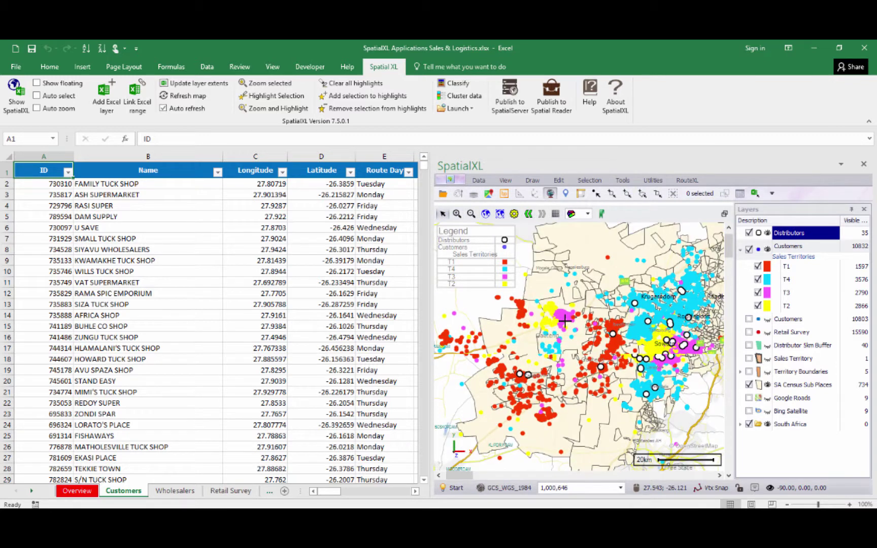
pyautogui.scroll(1, 608, 333)
pyautogui.scroll(-1, 608, 333)
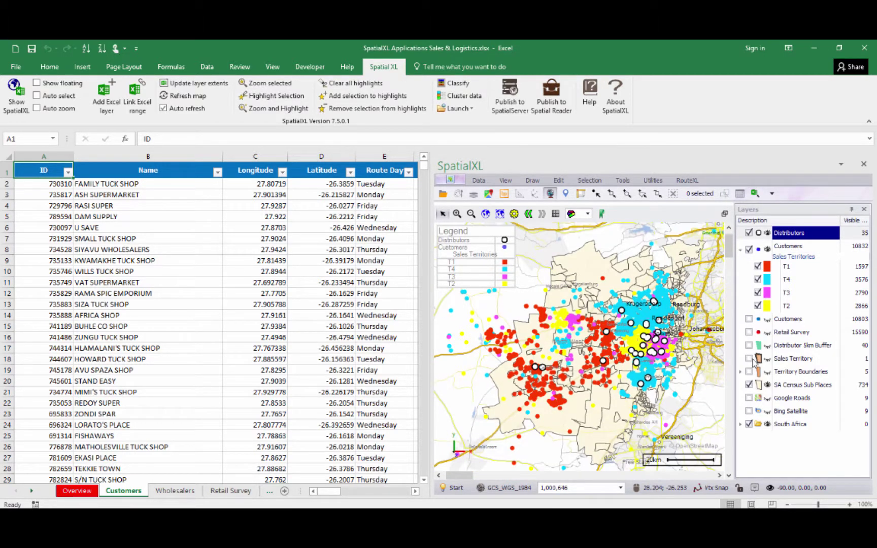
pyautogui.click(816, 246)
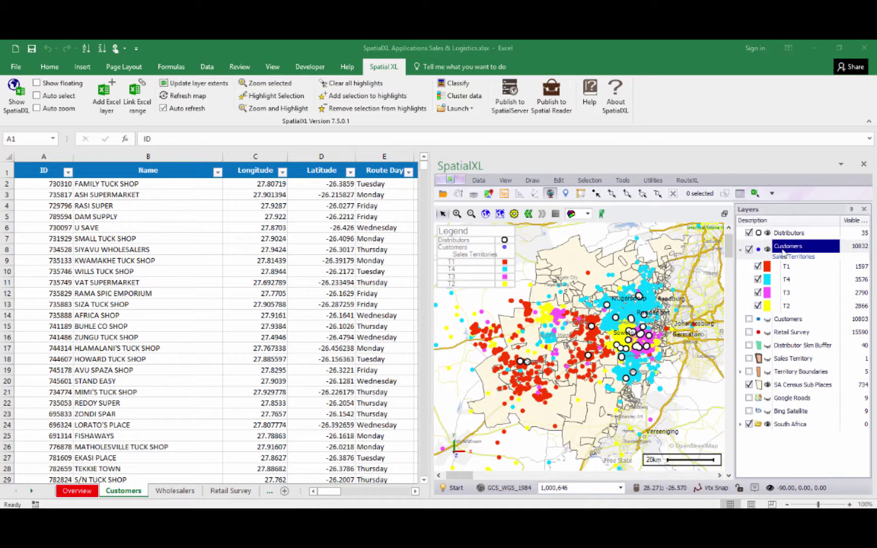
# Theme the Customers layer by Route Day
pyautogui.rightClick(782, 249)
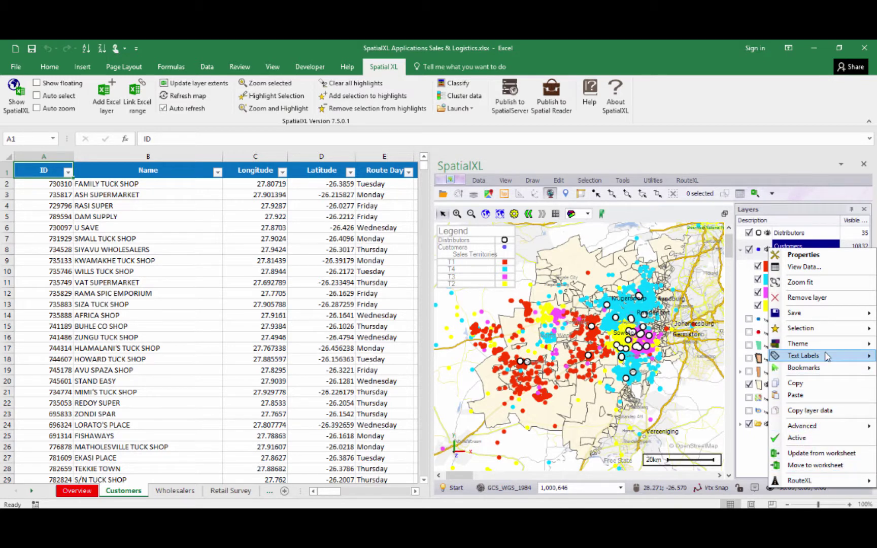
pyautogui.moveTo(820, 344)
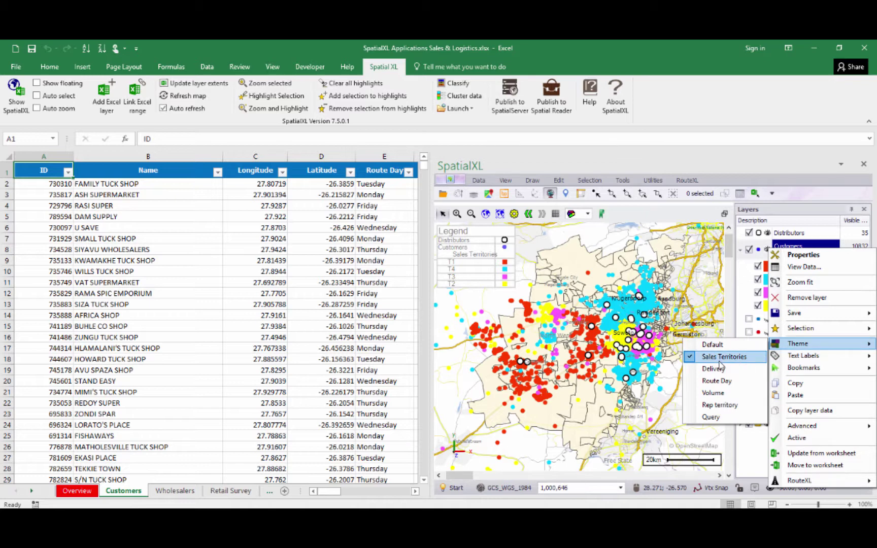
pyautogui.click(717, 380)
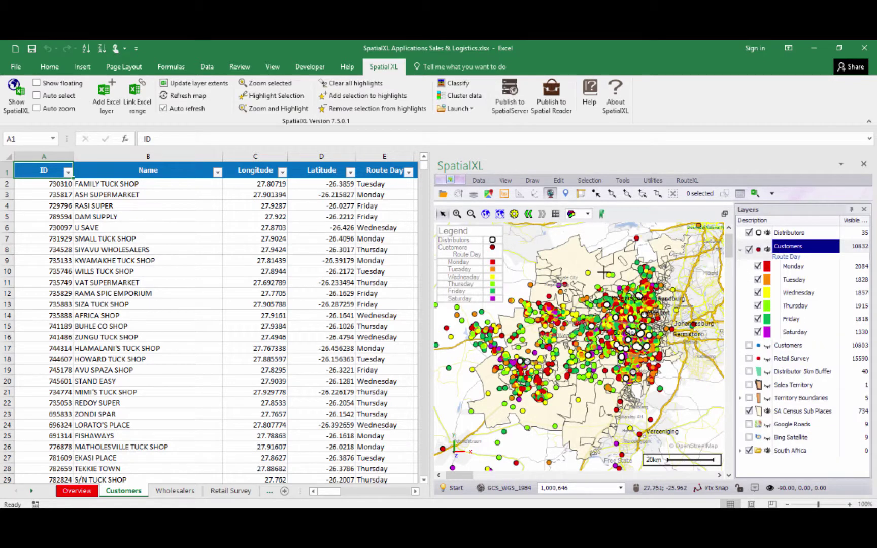
# Theme the Customers layer back to Sales Territories, colouring points T1–T4
pyautogui.rightClick(801, 246)
pyautogui.moveTo(812, 345)
pyautogui.click(738, 363)
pyautogui.rightClick(787, 247)
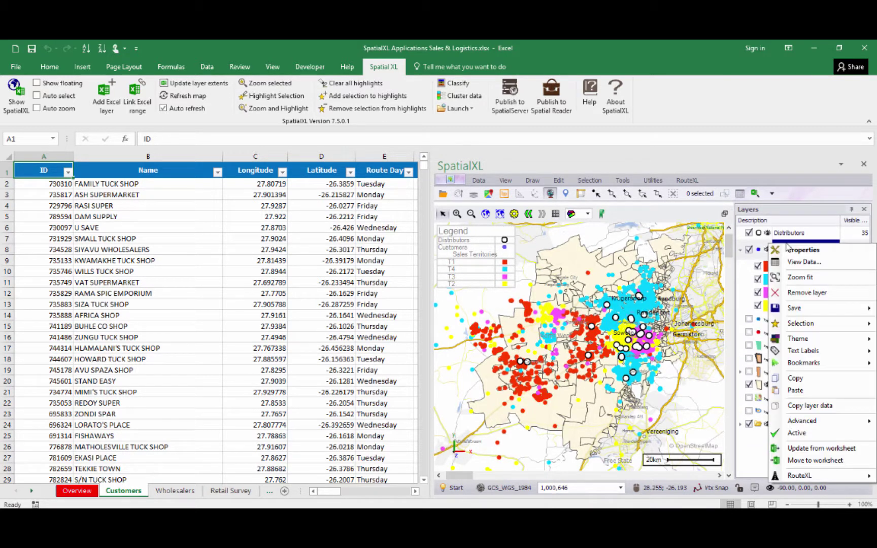
pyautogui.click(821, 253)
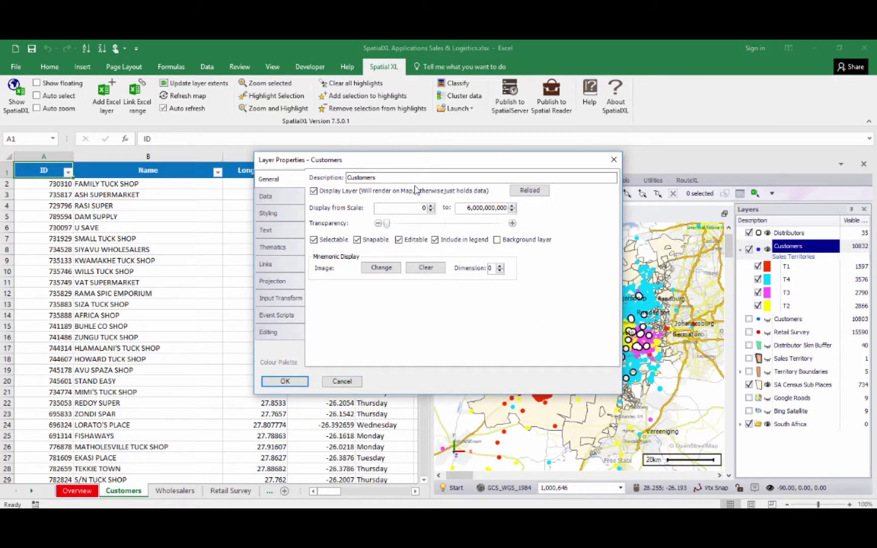
pyautogui.click(285, 198)
pyautogui.click(279, 216)
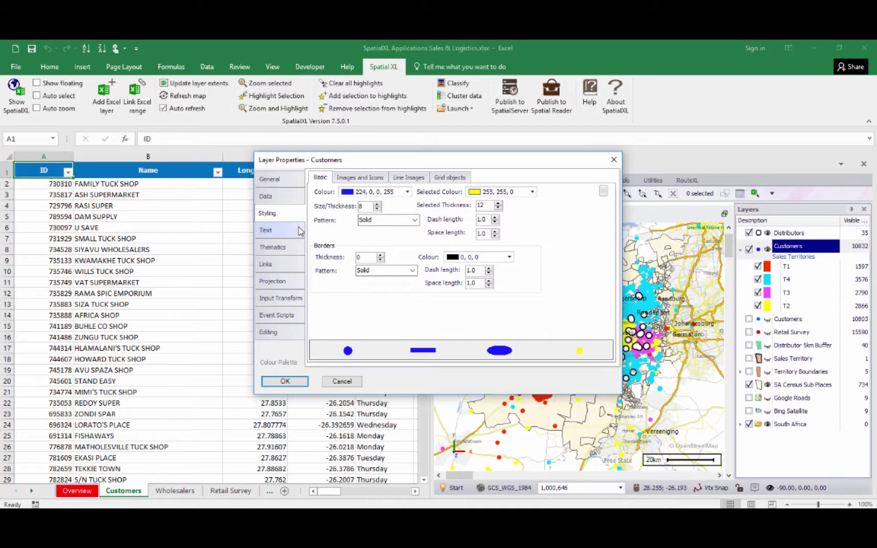
pyautogui.click(282, 231)
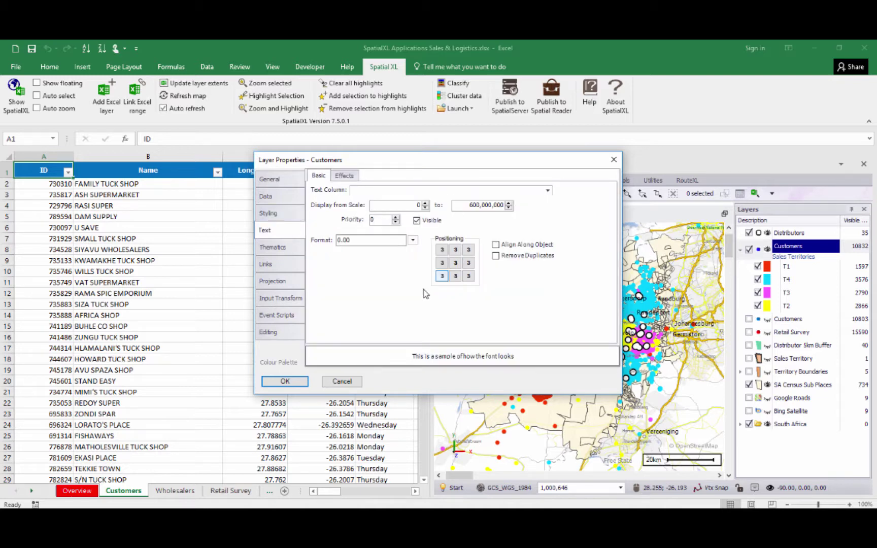
pyautogui.click(278, 250)
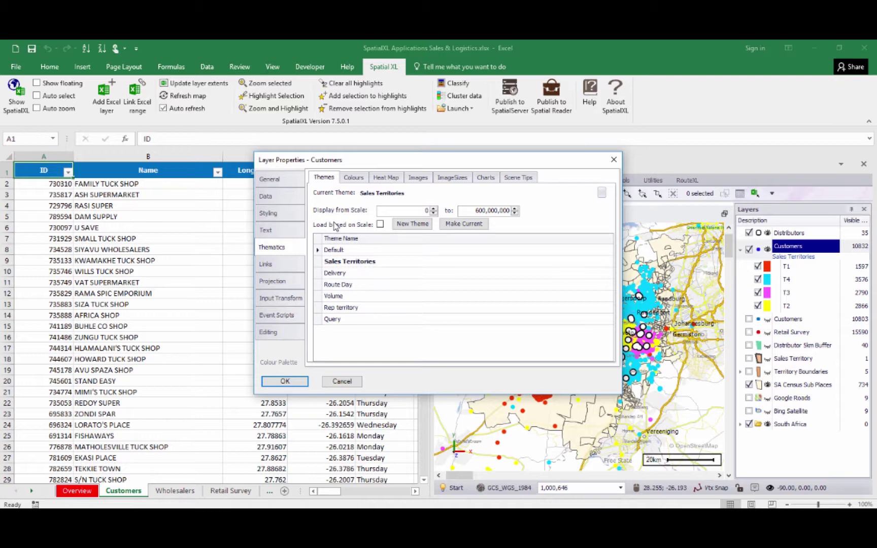
pyautogui.click(358, 177)
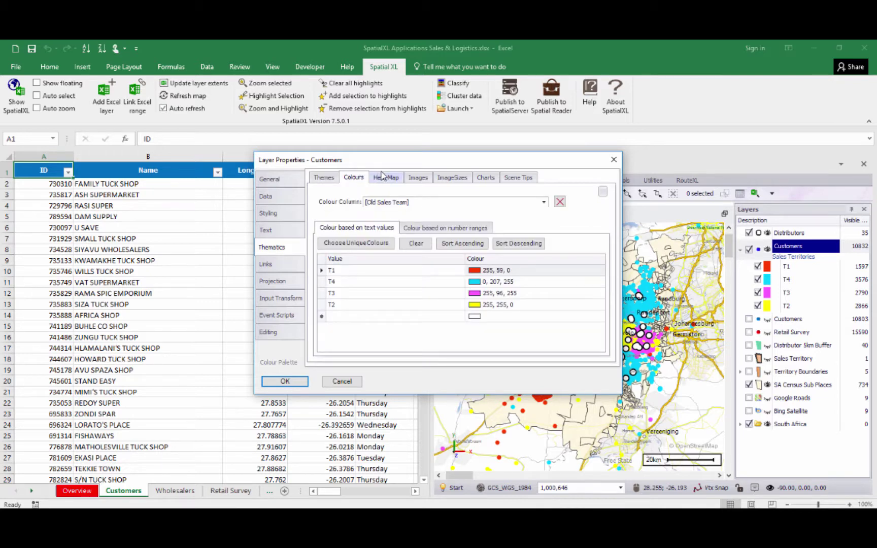
pyautogui.click(382, 175)
pyautogui.click(417, 178)
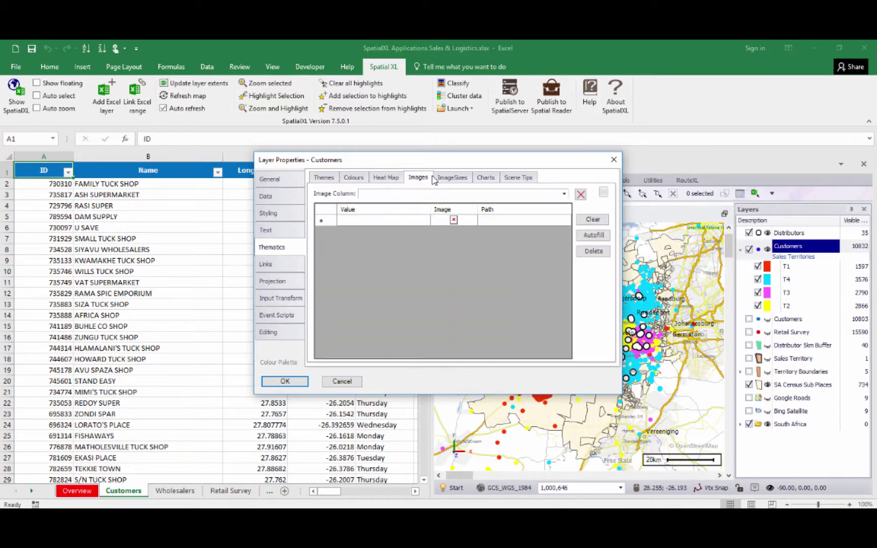
pyautogui.click(445, 177)
pyautogui.click(291, 384)
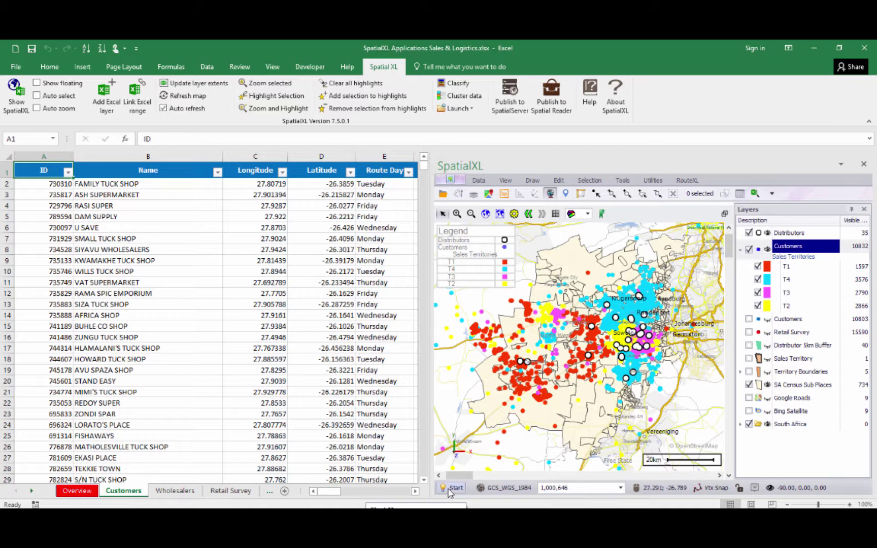
pyautogui.click(450, 489)
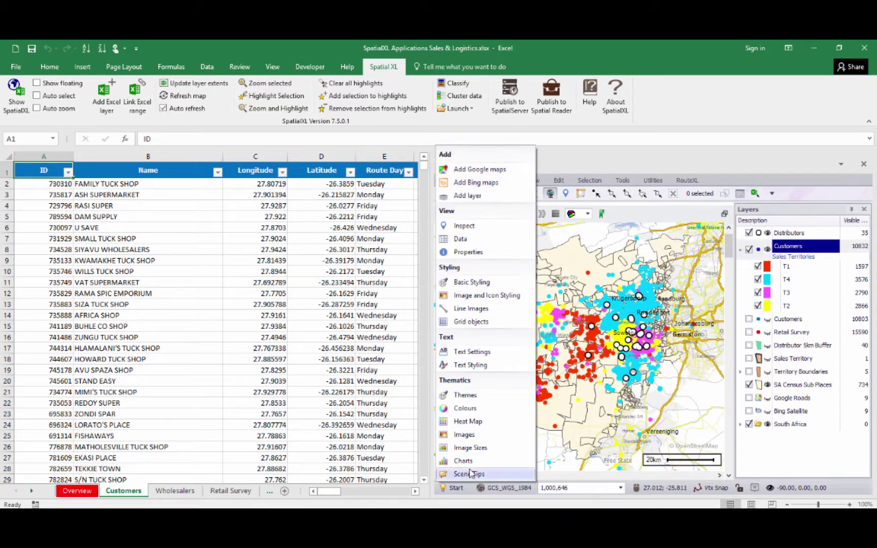
pyautogui.click(516, 500)
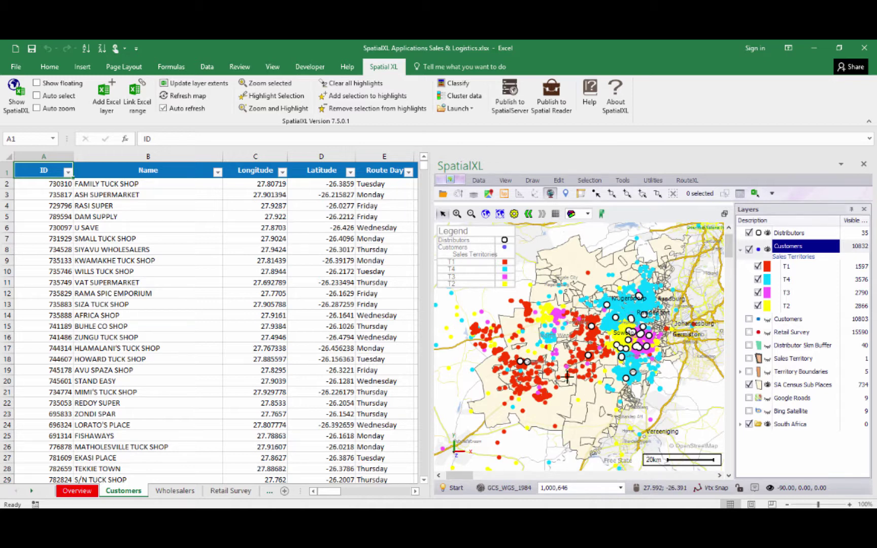
pyautogui.click(656, 487)
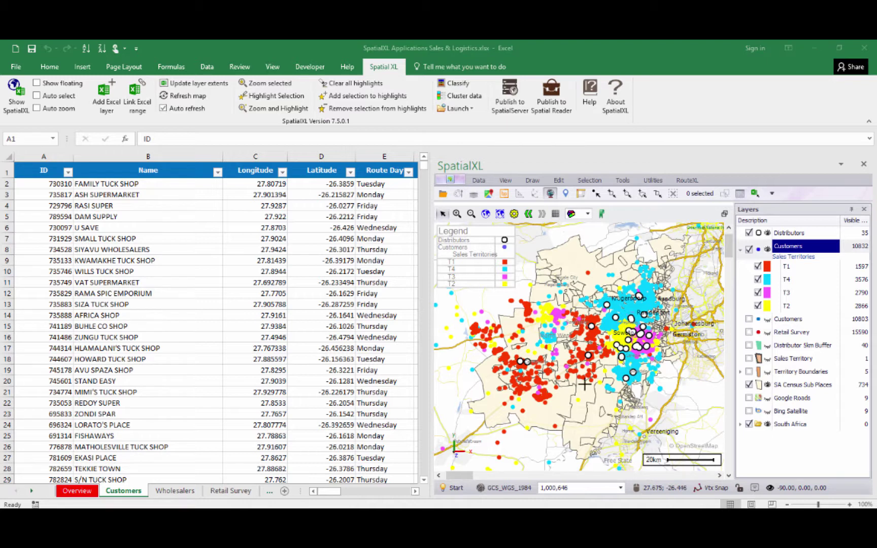
pyautogui.click(505, 181)
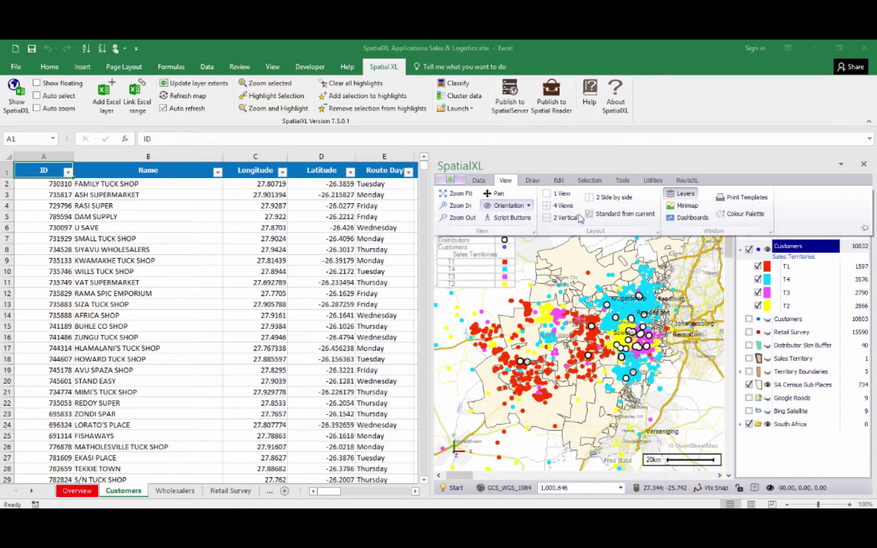
pyautogui.click(733, 200)
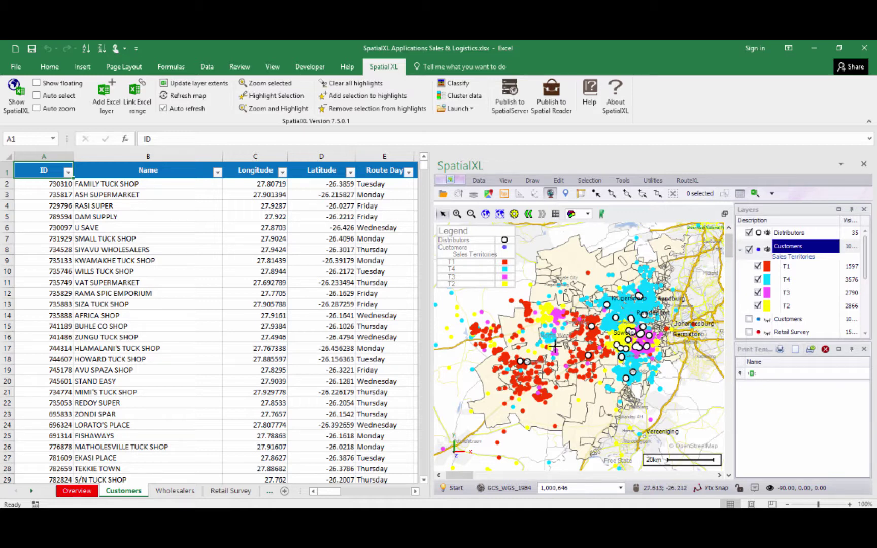
pyautogui.click(864, 350)
pyautogui.click(507, 181)
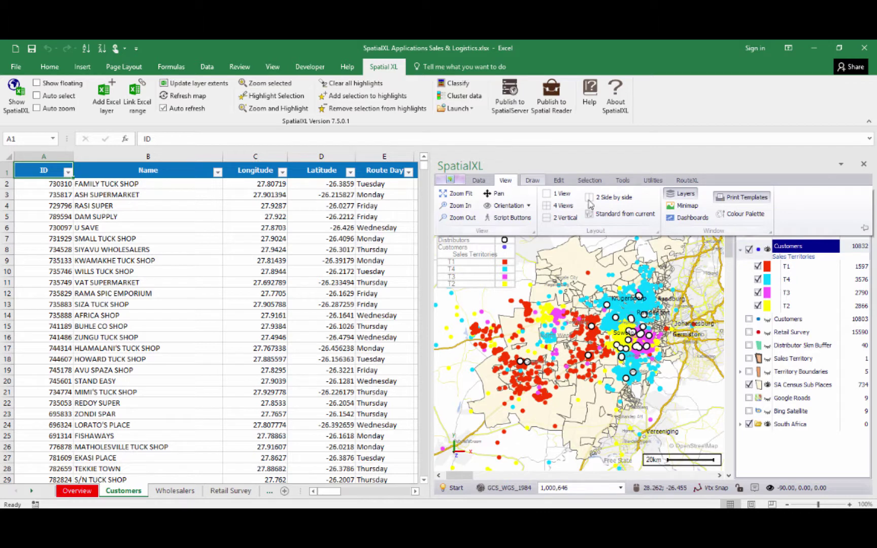
pyautogui.click(692, 218)
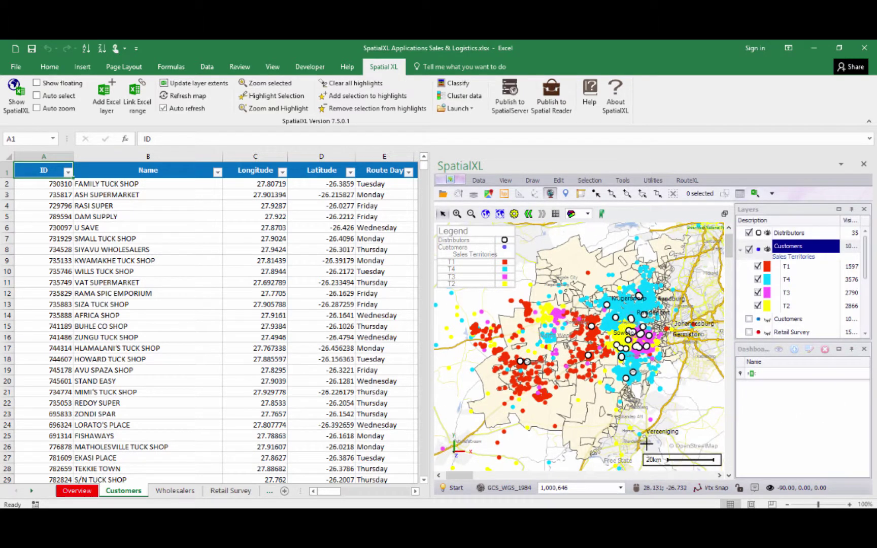
pyautogui.click(863, 349)
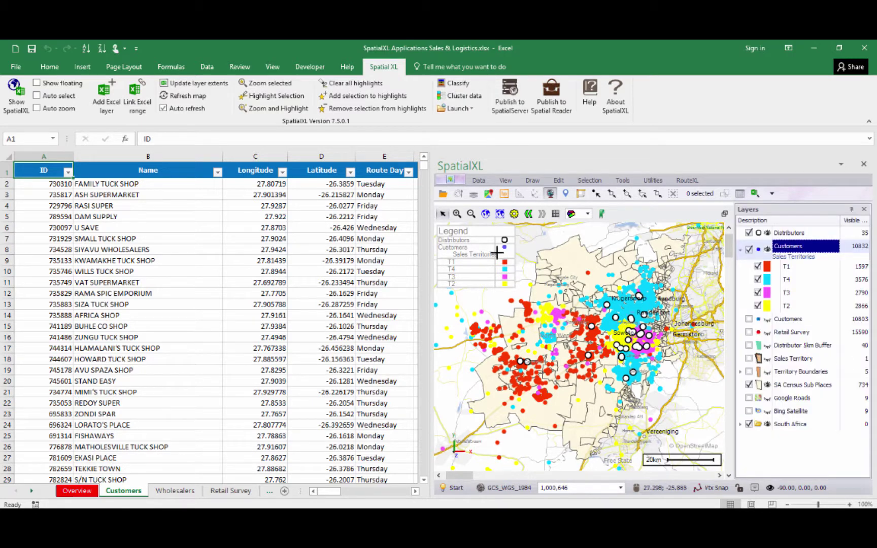
pyautogui.click(456, 179)
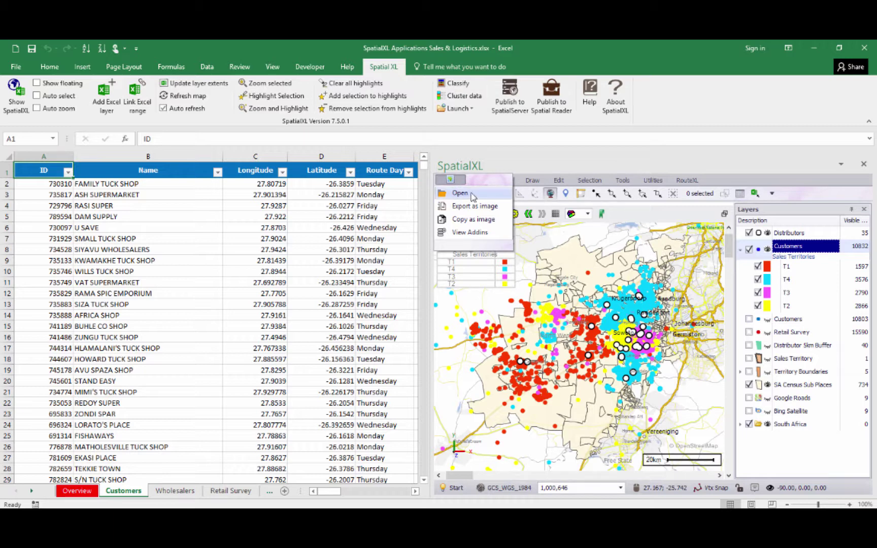
pyautogui.click(482, 224)
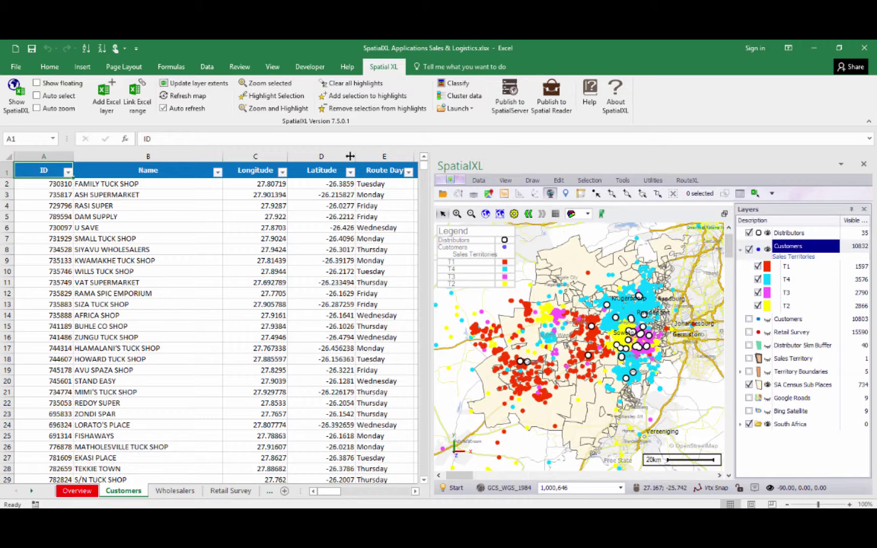